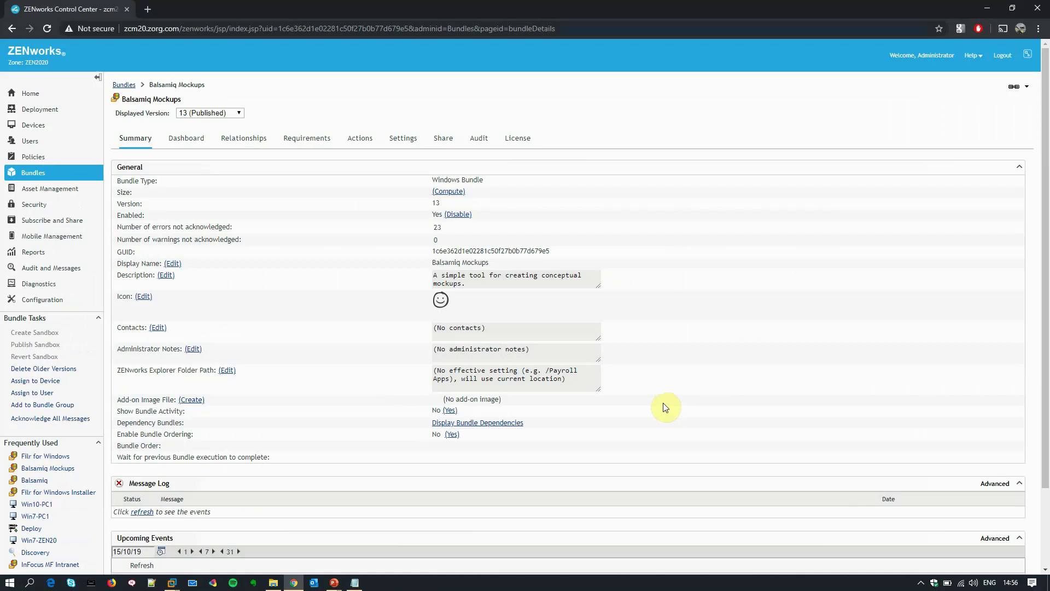
Return to the top of the Balsamiq Mockups bundle page and show its Dashboard status charts.
scroll(665, 407, down, 1)
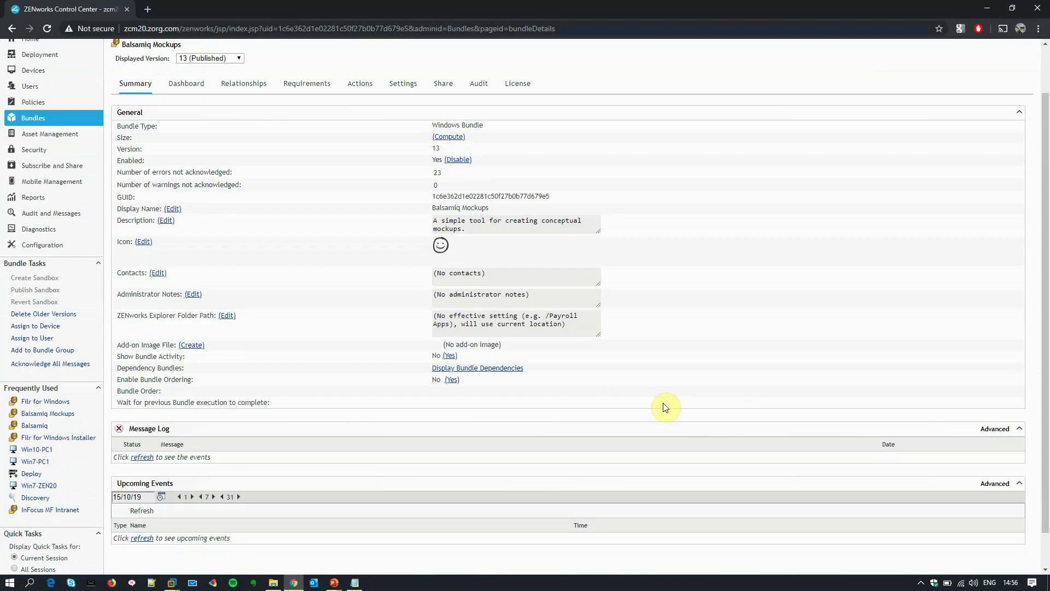
scroll(657, 399, up, 1)
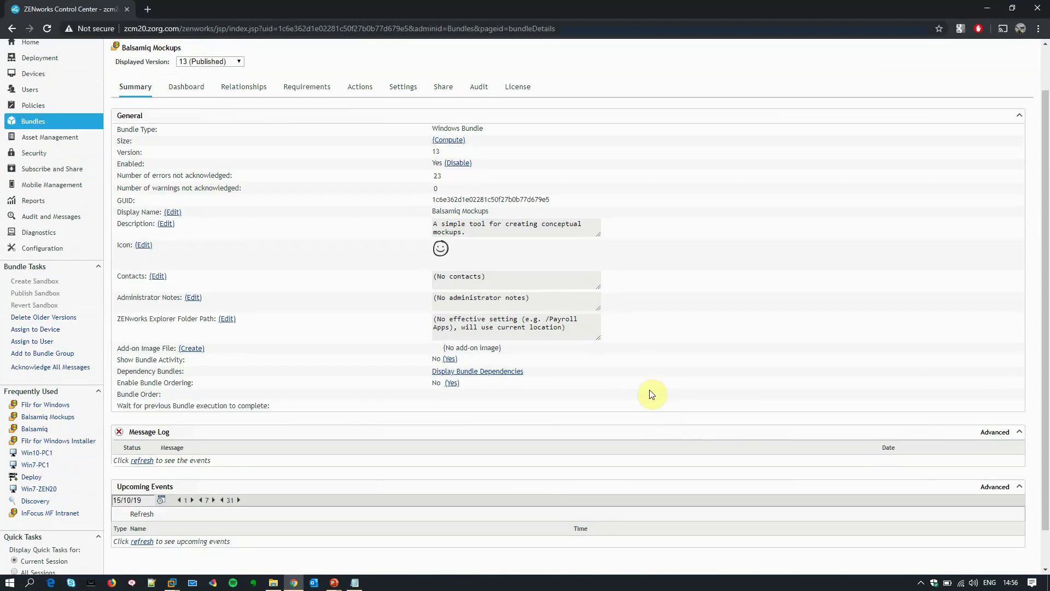
scroll(651, 394, up, 1)
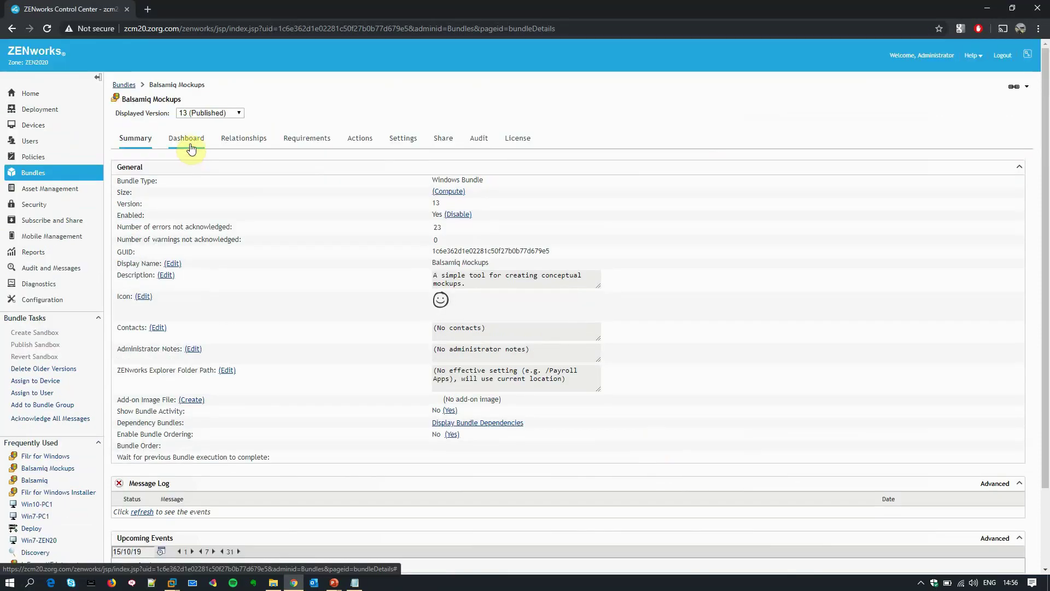
click(190, 146)
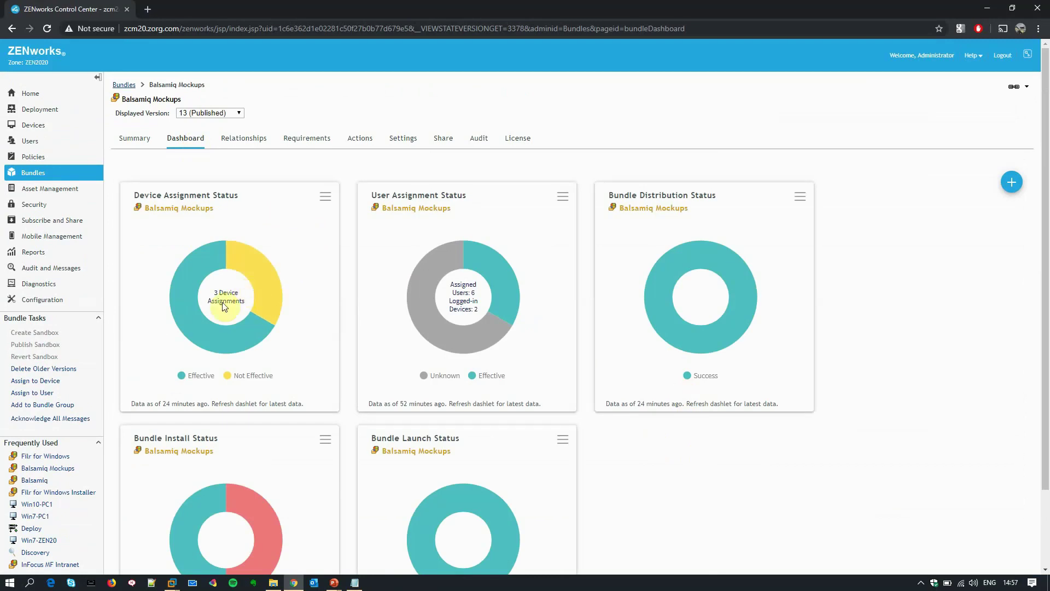
mouse_move(257, 290)
click(238, 301)
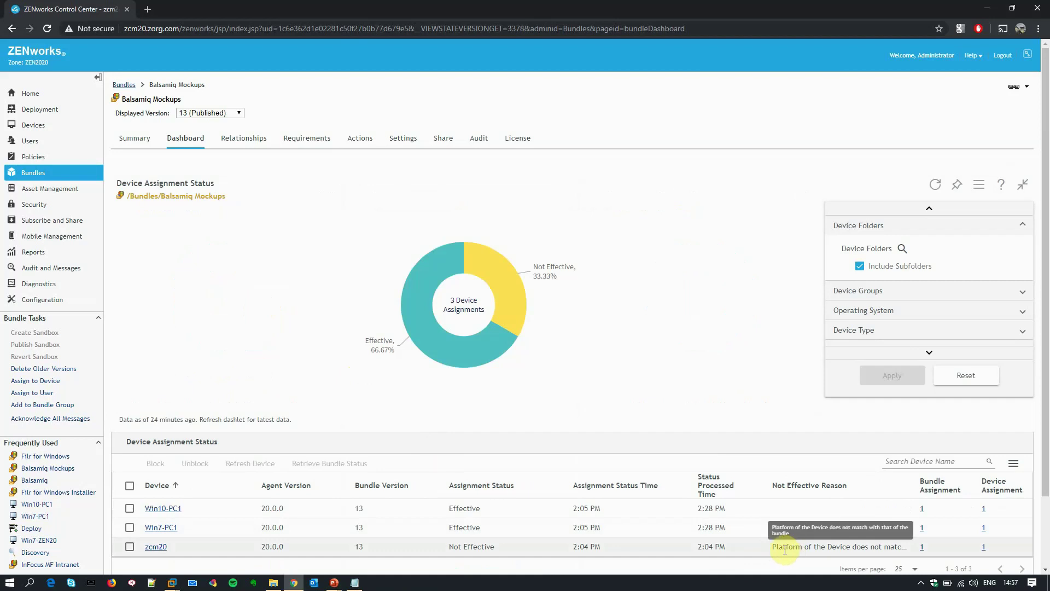
click(1021, 185)
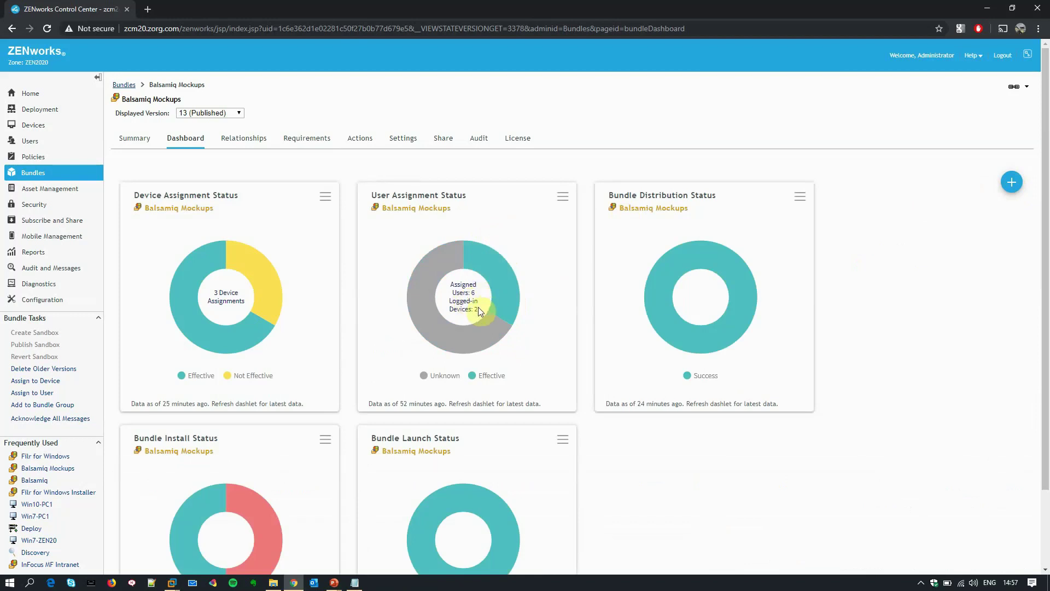
mouse_move(504, 297)
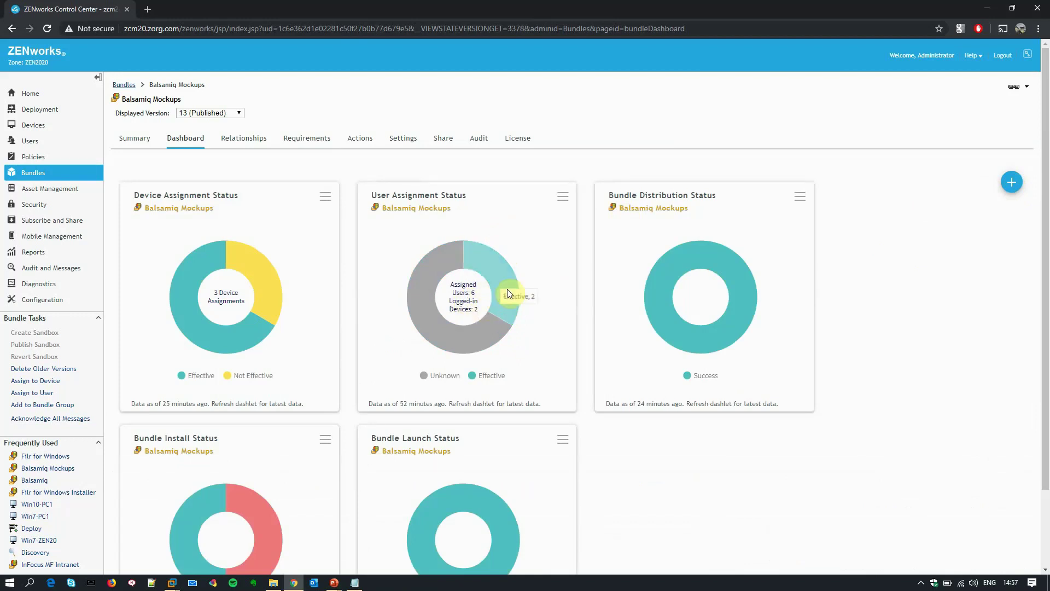
click(507, 290)
scroll(584, 311, down, 1)
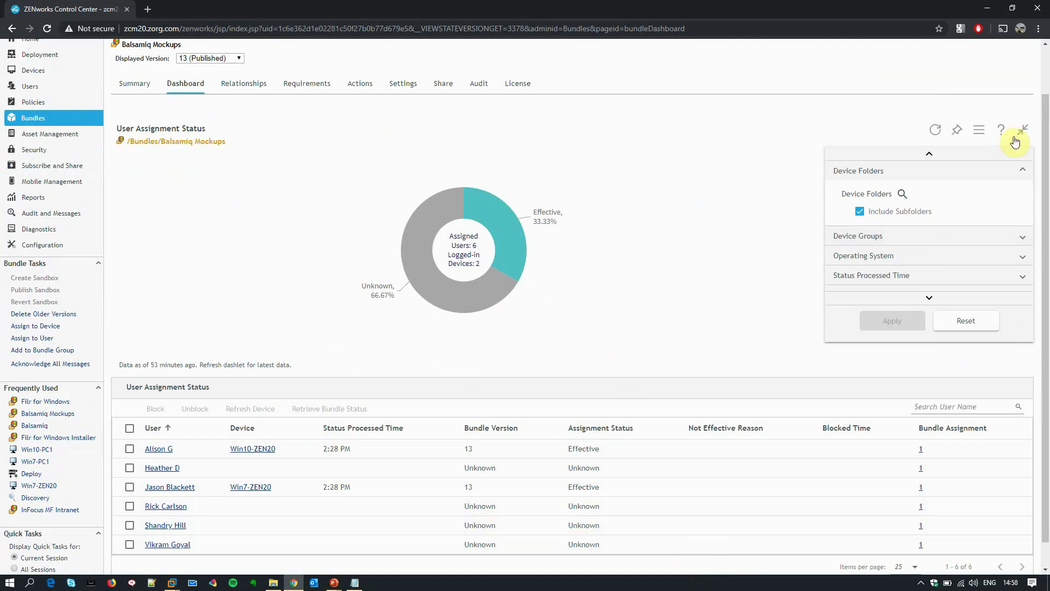
scroll(1020, 246, down, 2)
click(1021, 245)
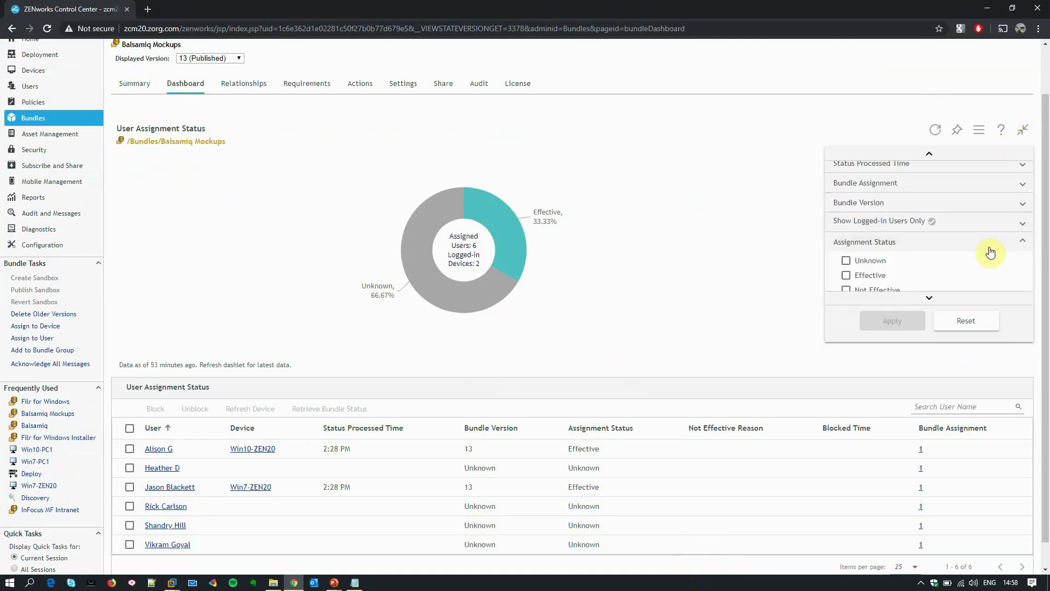
click(846, 277)
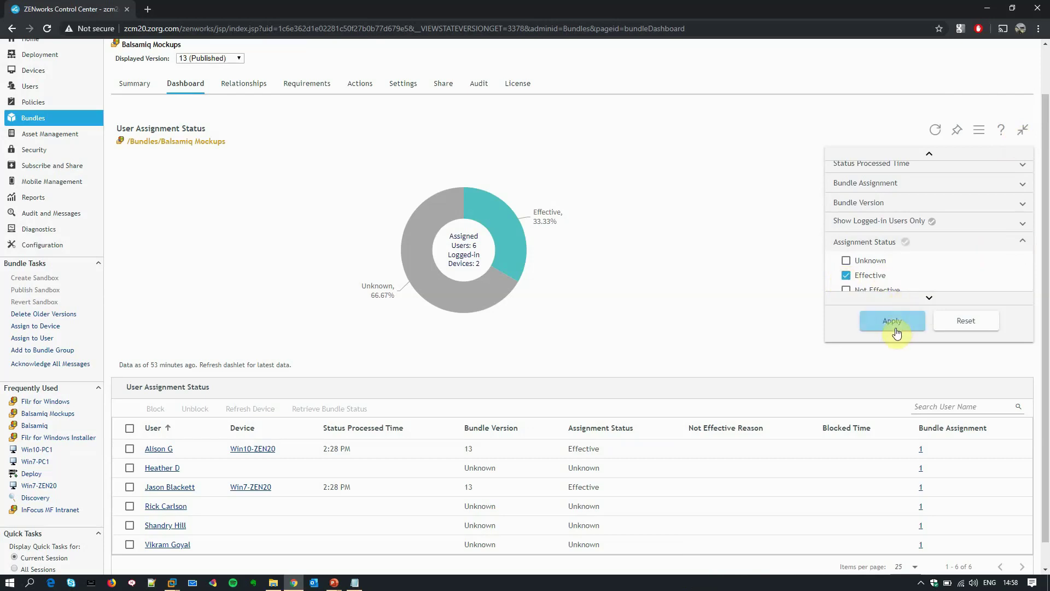
click(898, 326)
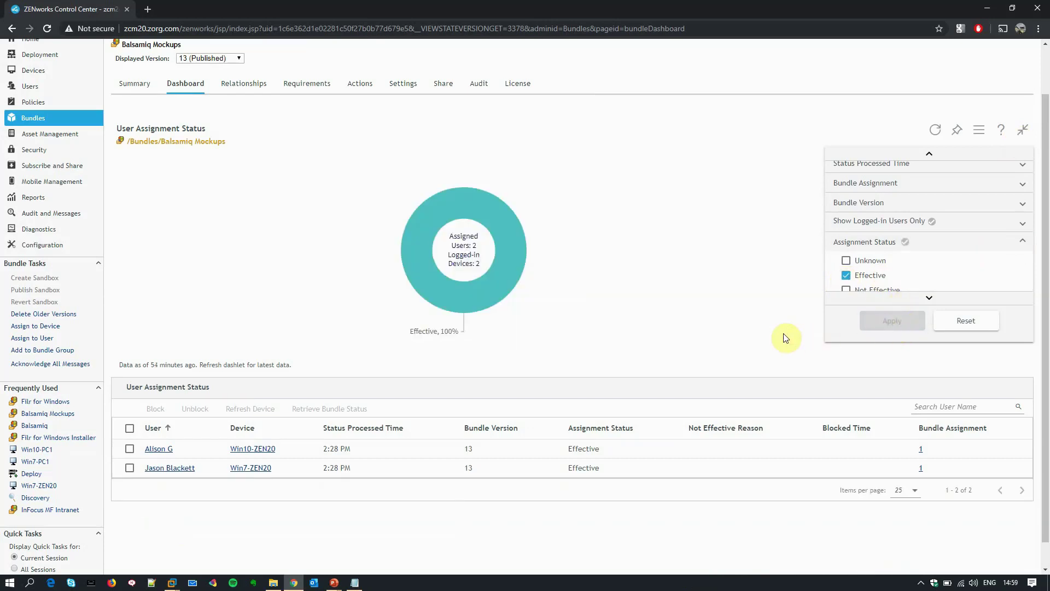
key(Escape)
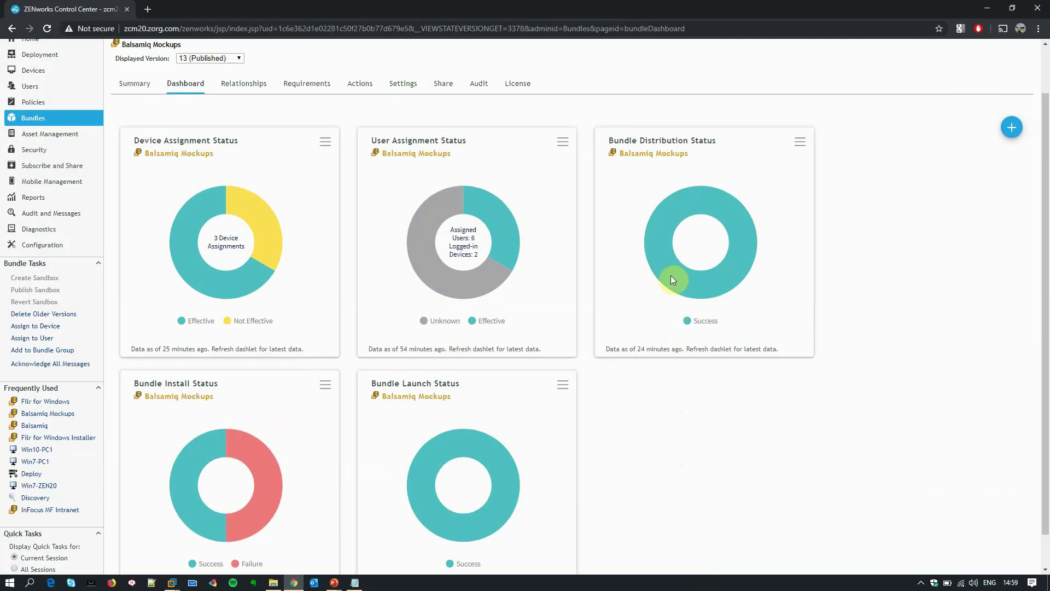
mouse_move(444, 455)
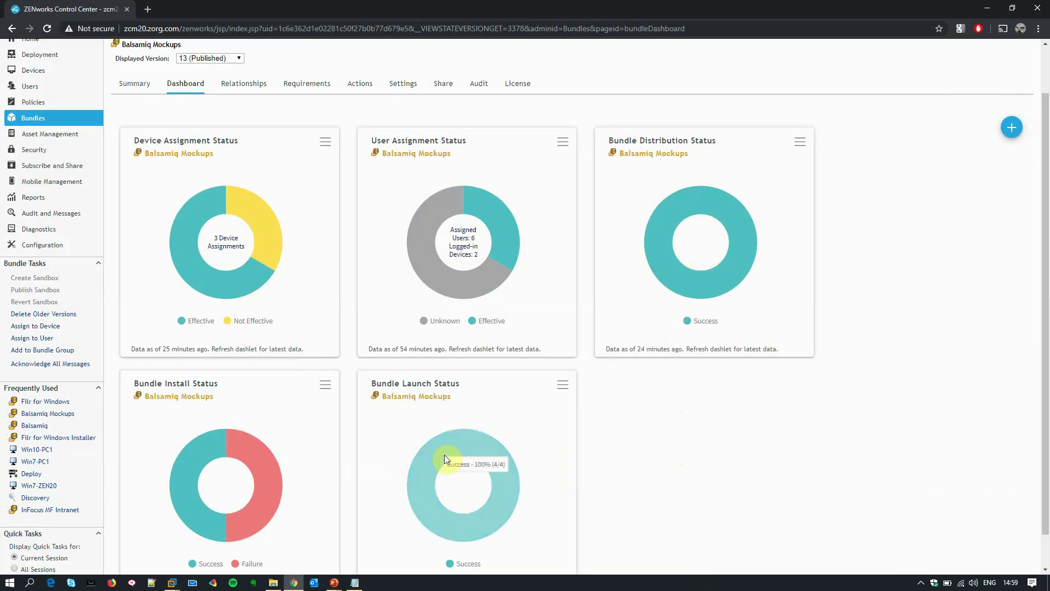
Add the Launch Status column to the Bundle Install Status details, then refresh the dashlet data.
scroll(444, 455, down, 1)
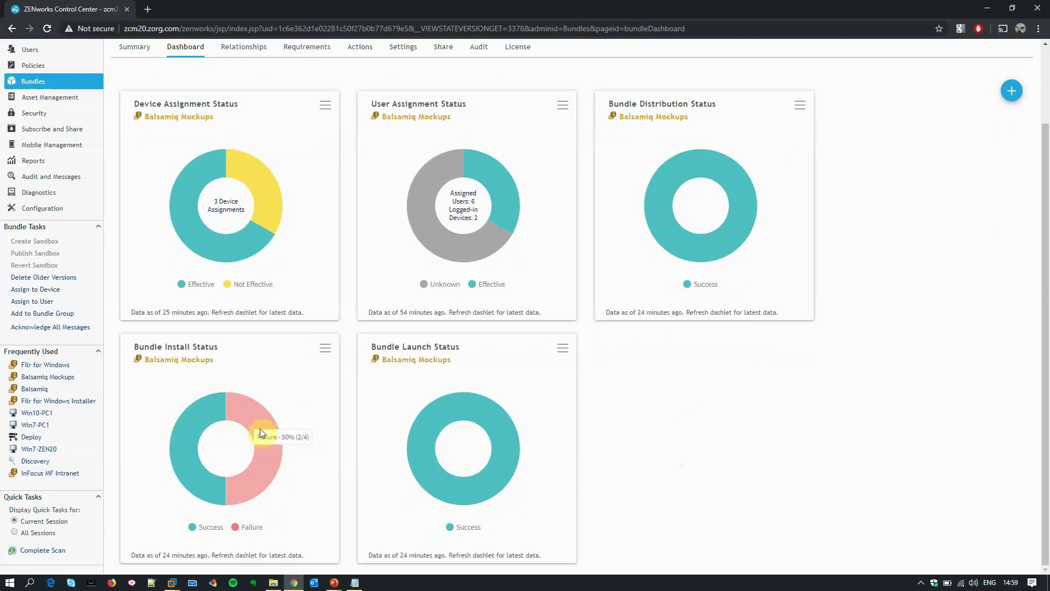
click(260, 428)
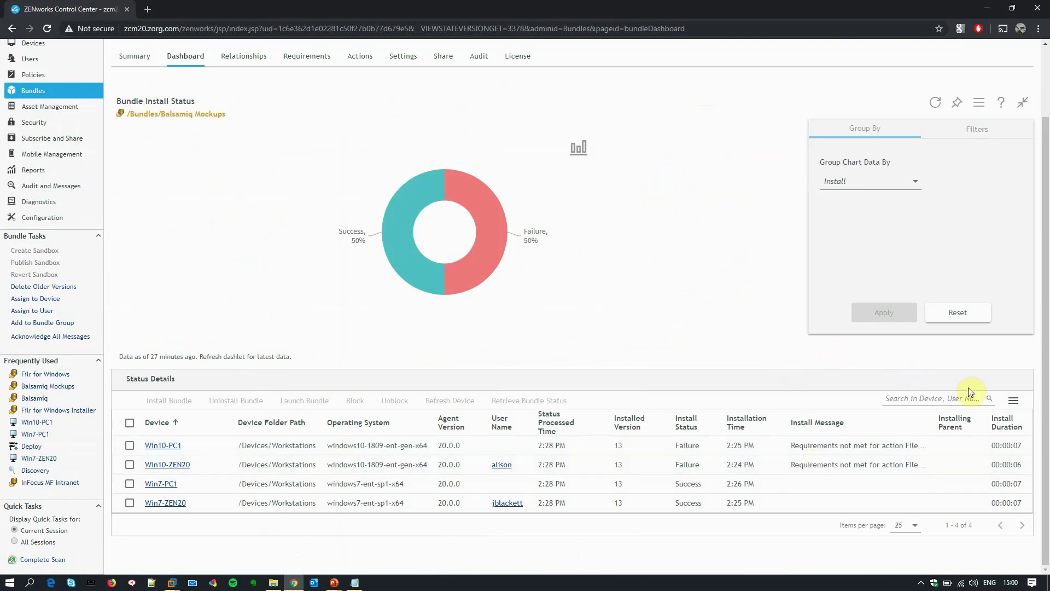
click(1014, 400)
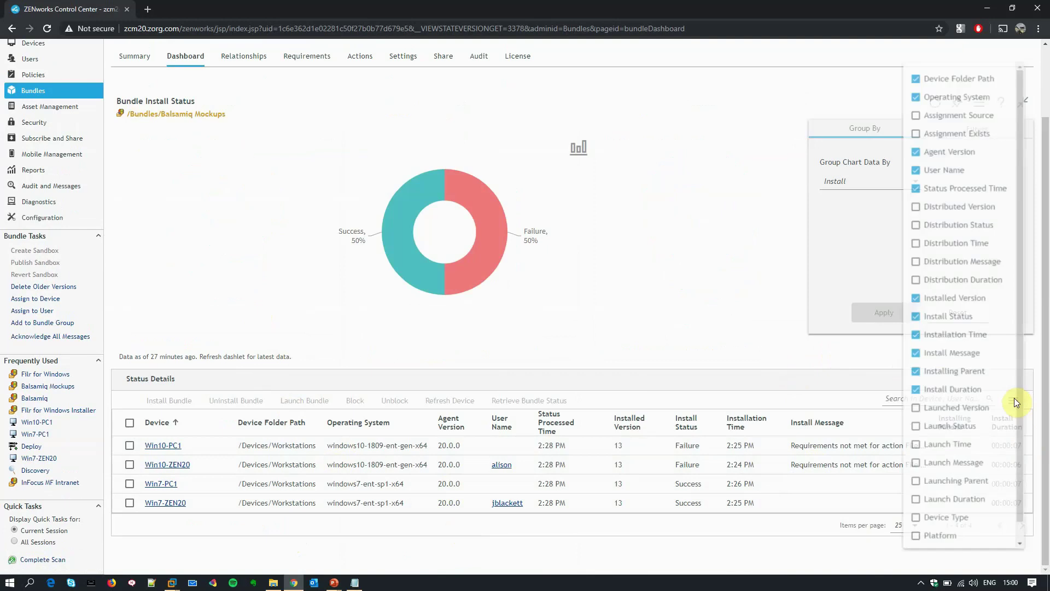
click(911, 420)
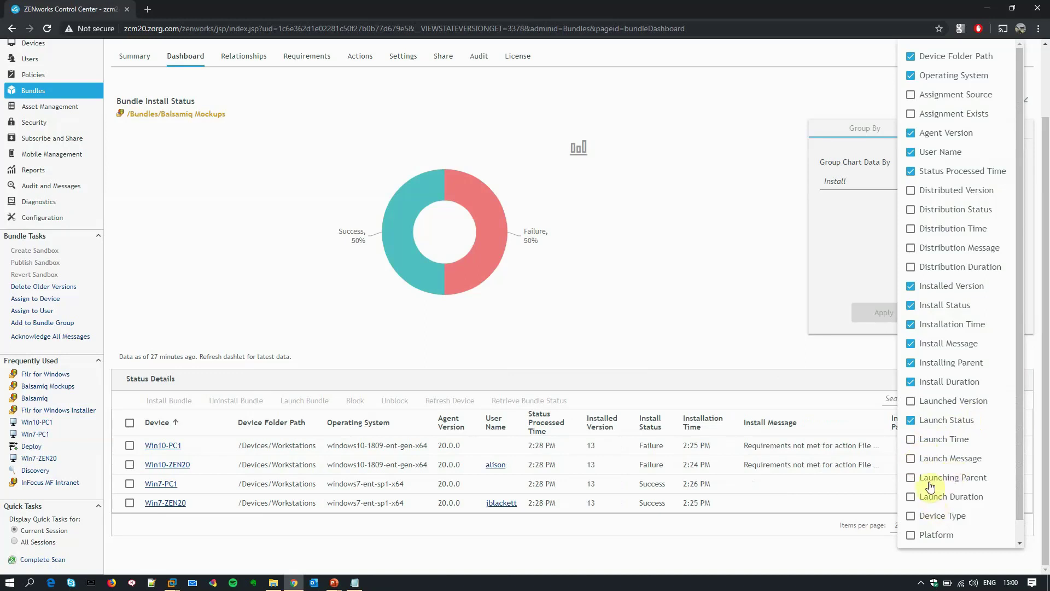
click(244, 356)
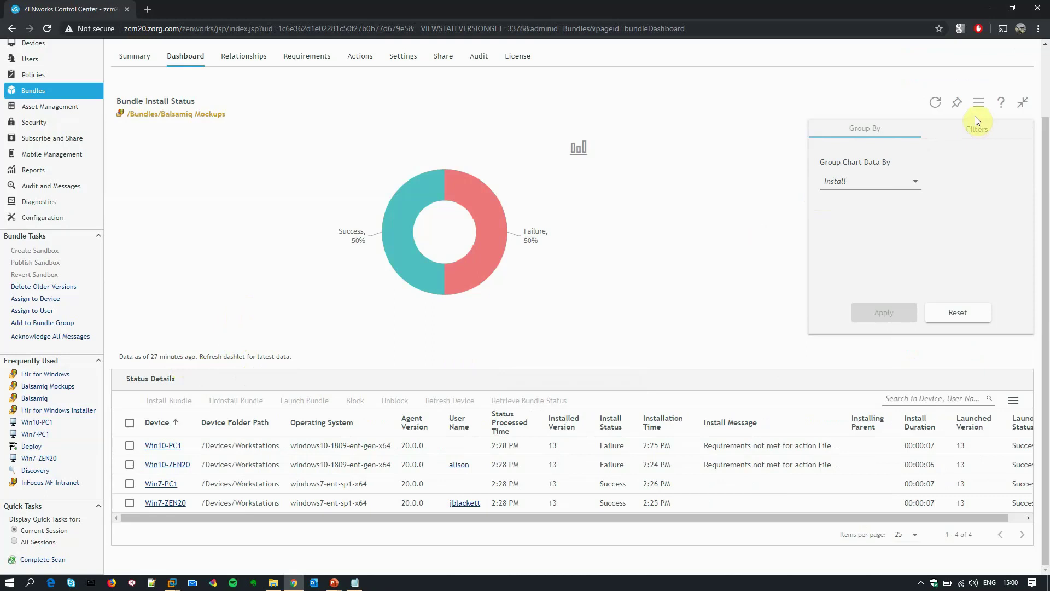
click(936, 103)
click(42, 399)
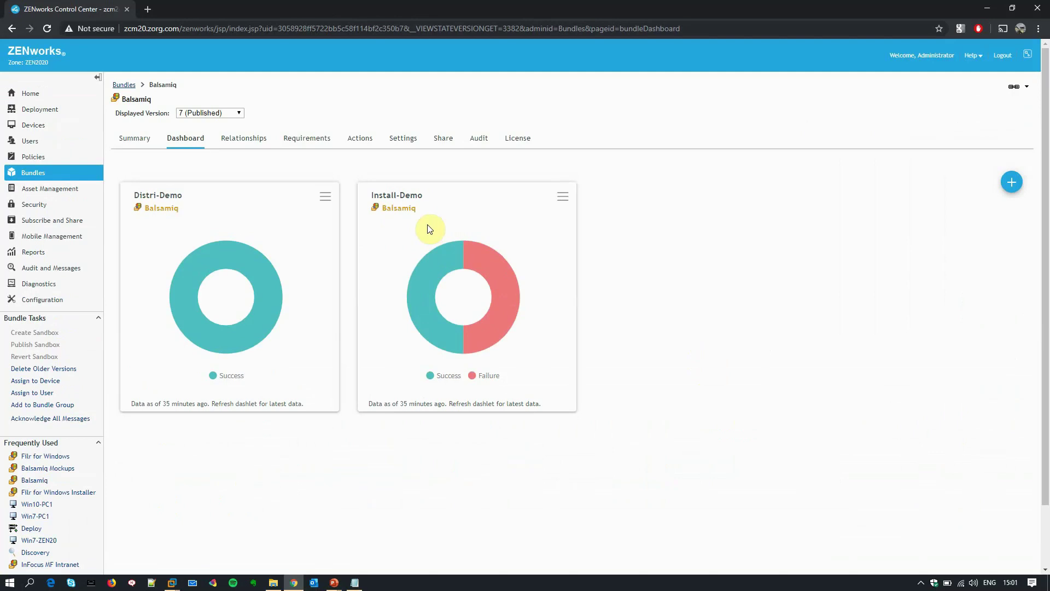
Open the Install-Demo details and set the File Install action to run when requirements fail.
mouse_move(484, 324)
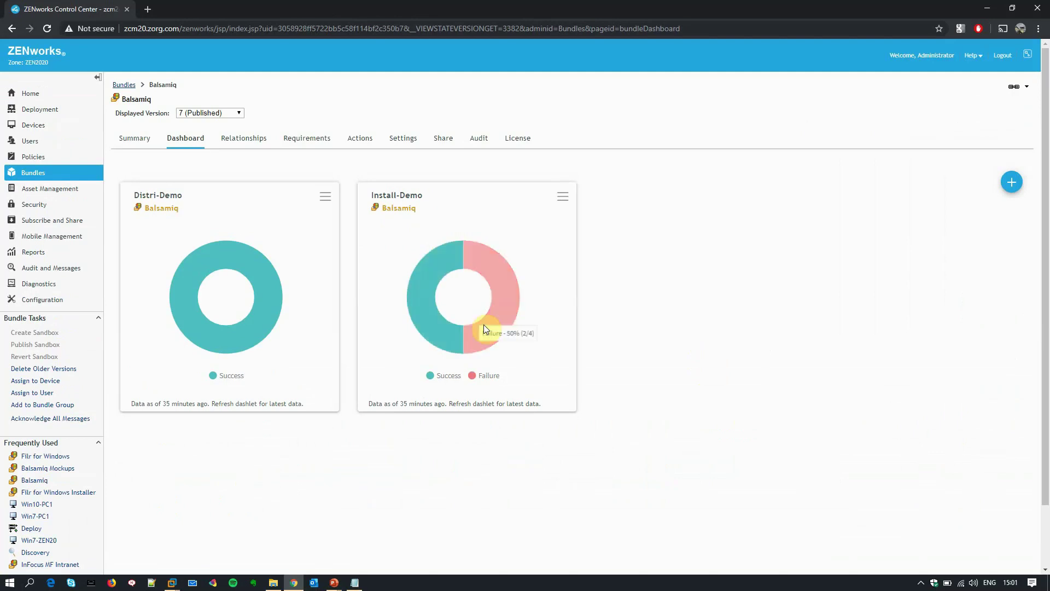
click(480, 323)
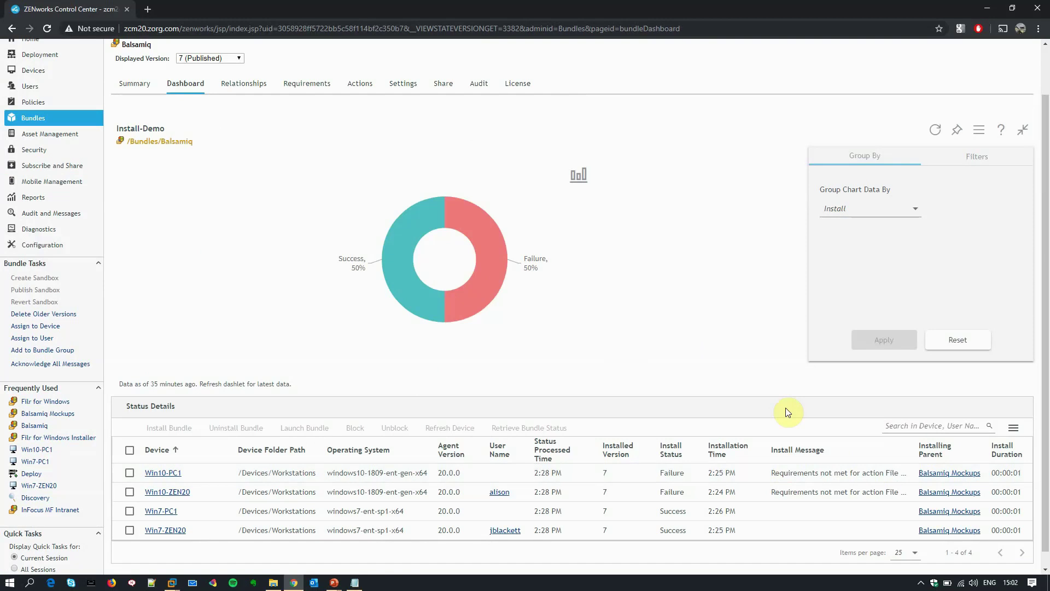
click(360, 83)
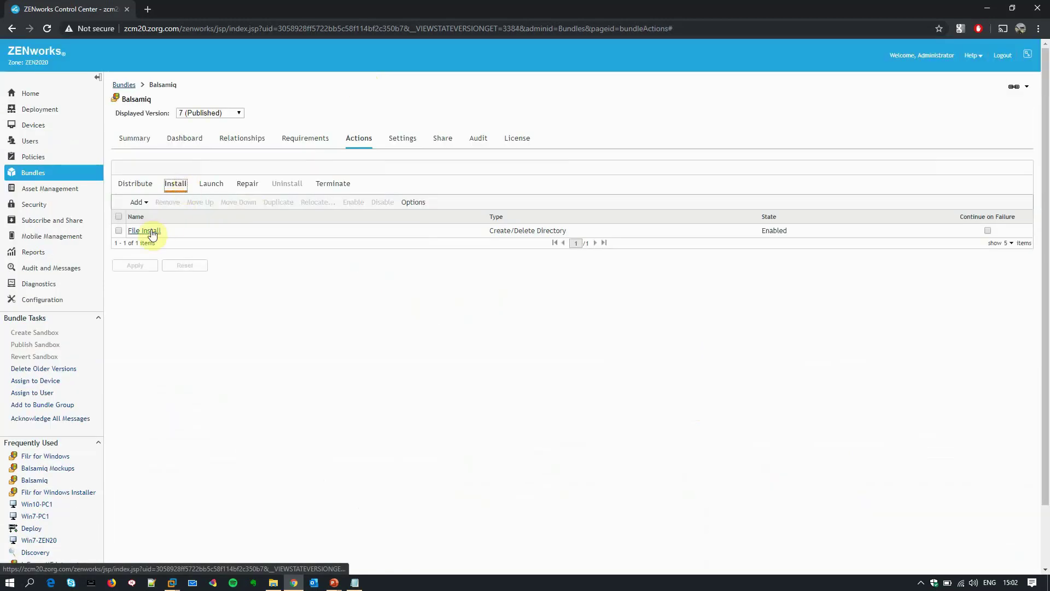
click(152, 235)
click(359, 383)
click(631, 445)
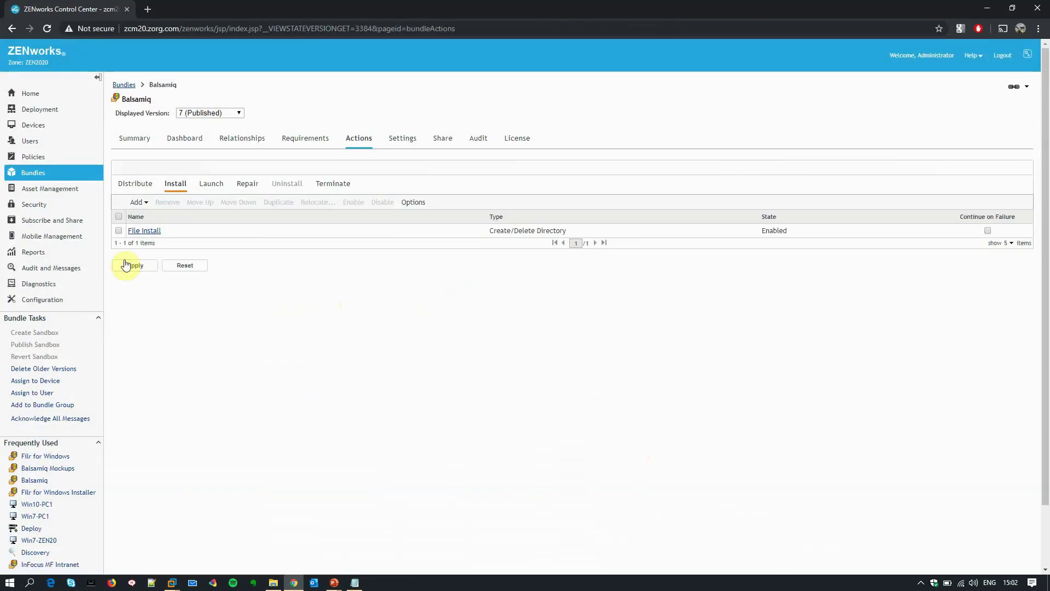
Publish the bundle as version 8 and select the failing Win10-PC1 and Win10-ZEN20 devices.
click(136, 269)
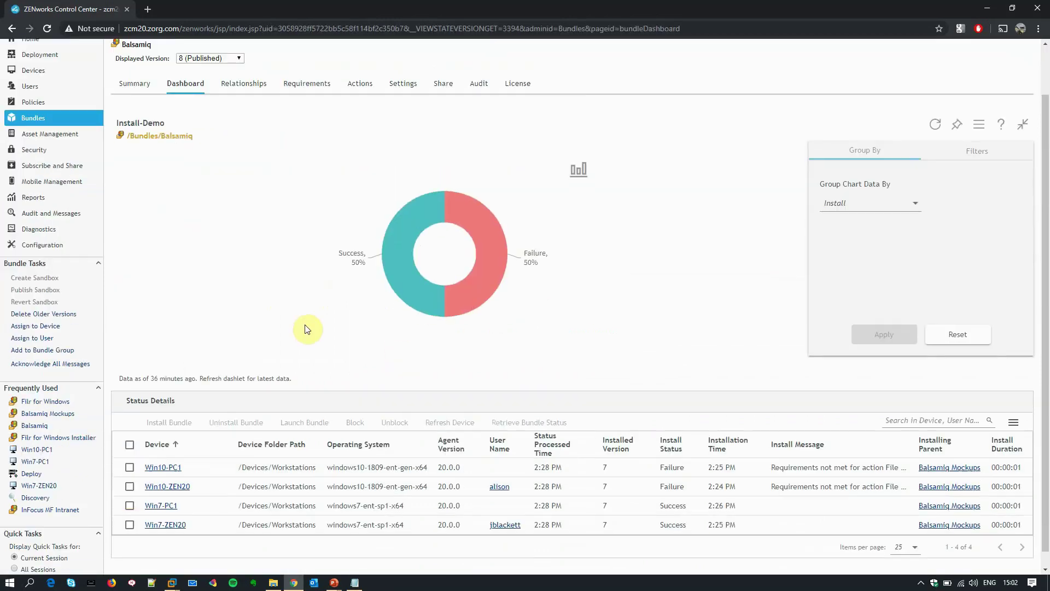
click(129, 473)
click(129, 491)
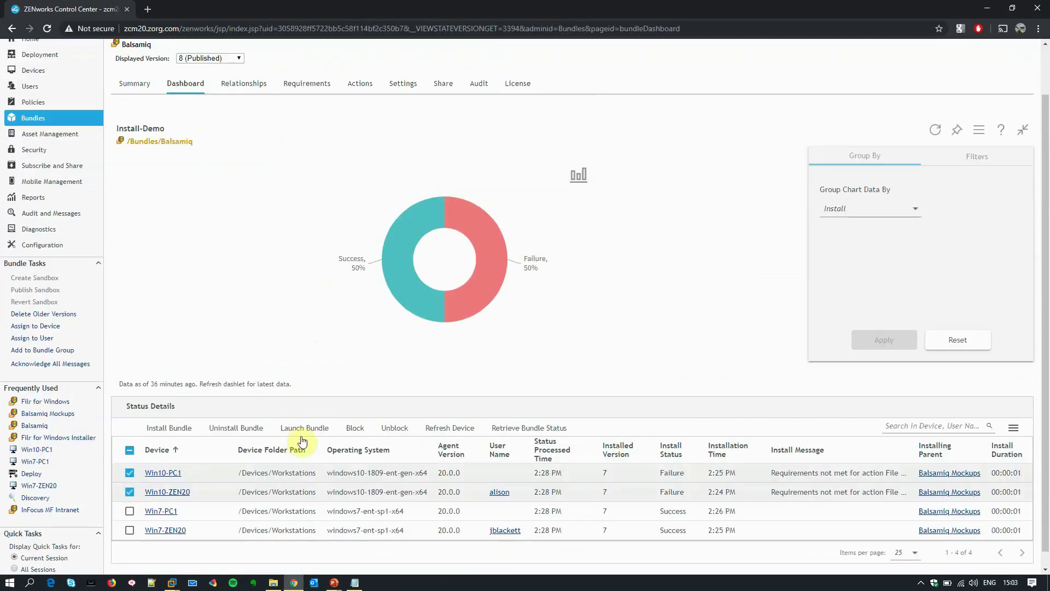
Run Refresh Device on the two selected failing Win10 devices.
click(466, 431)
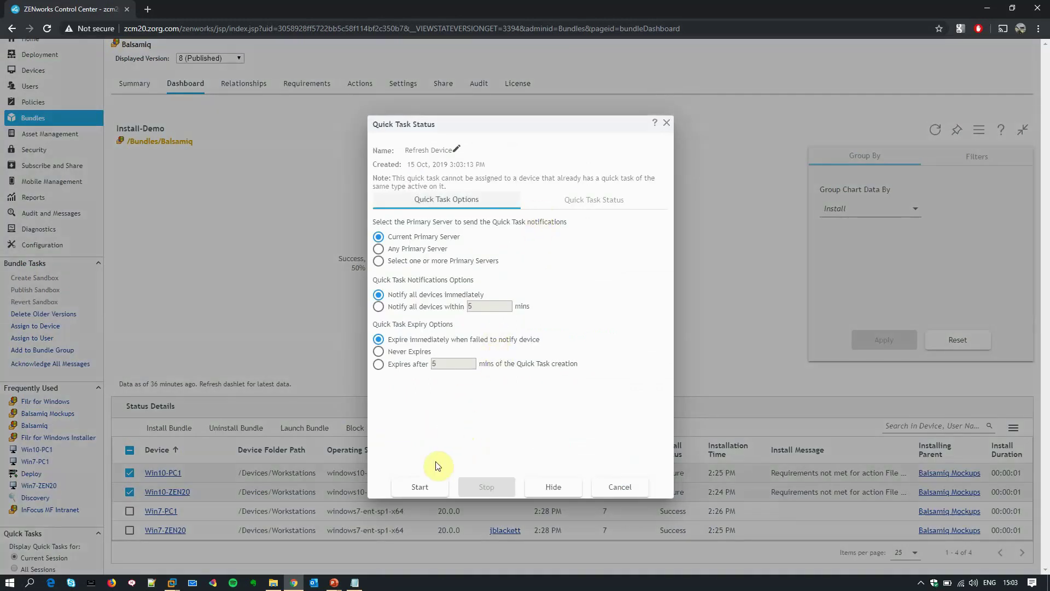
click(422, 487)
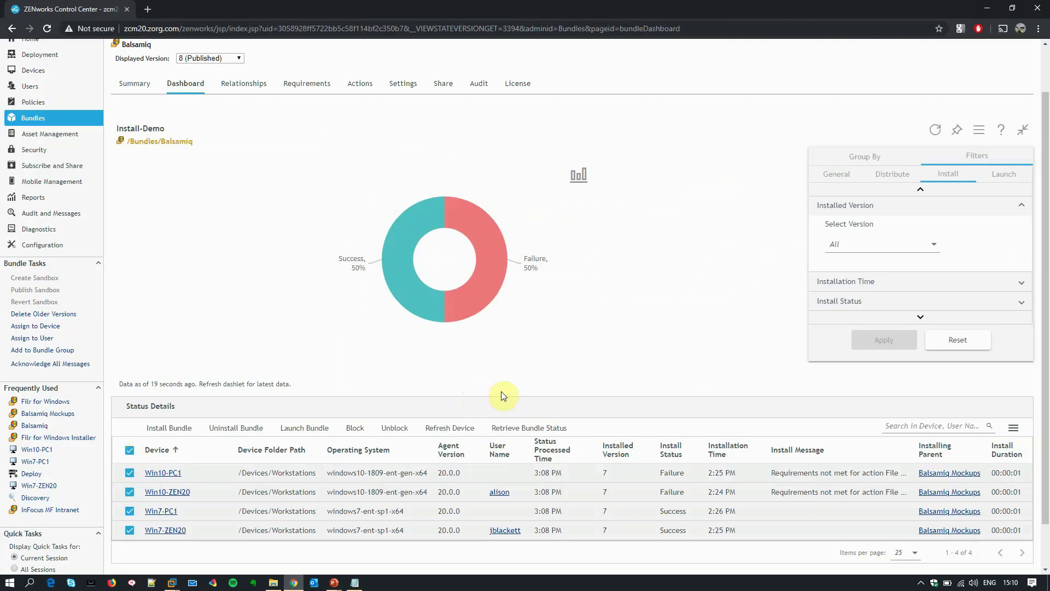
Retrieve Complete bundle status from all four devices and hide the task window.
click(524, 429)
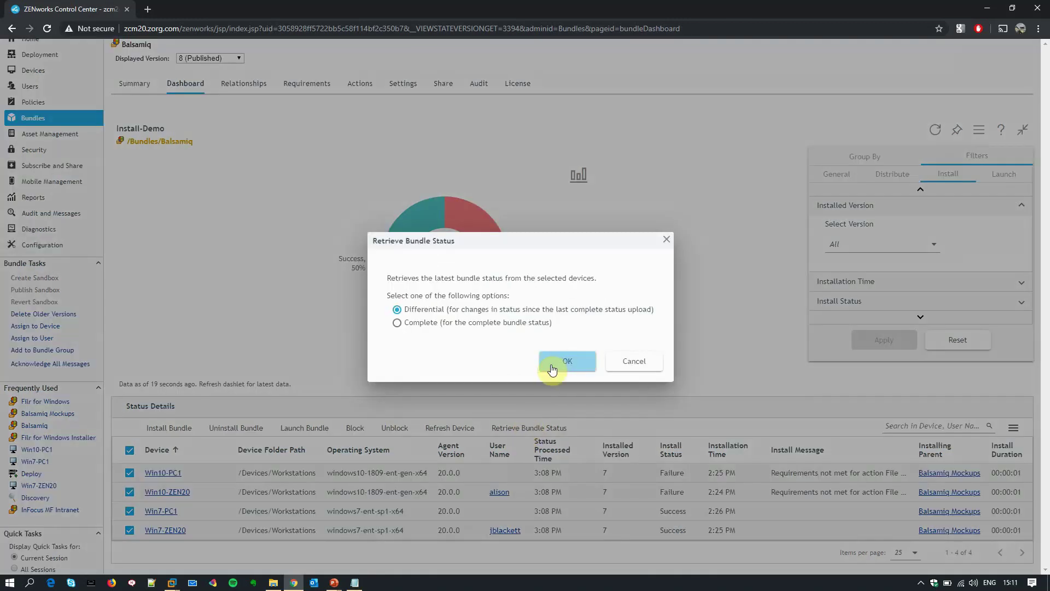
click(522, 325)
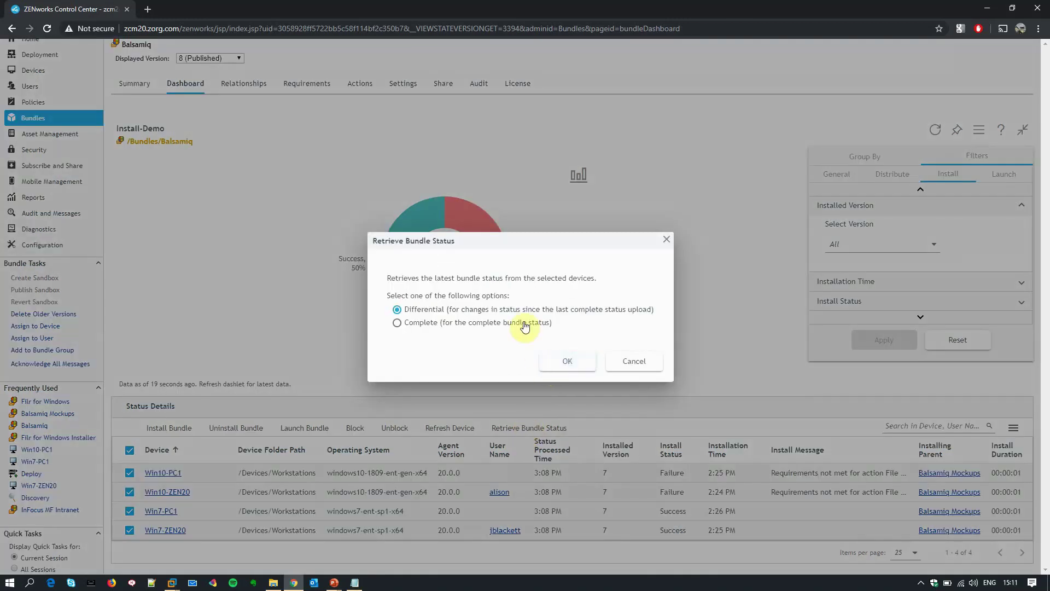
click(562, 364)
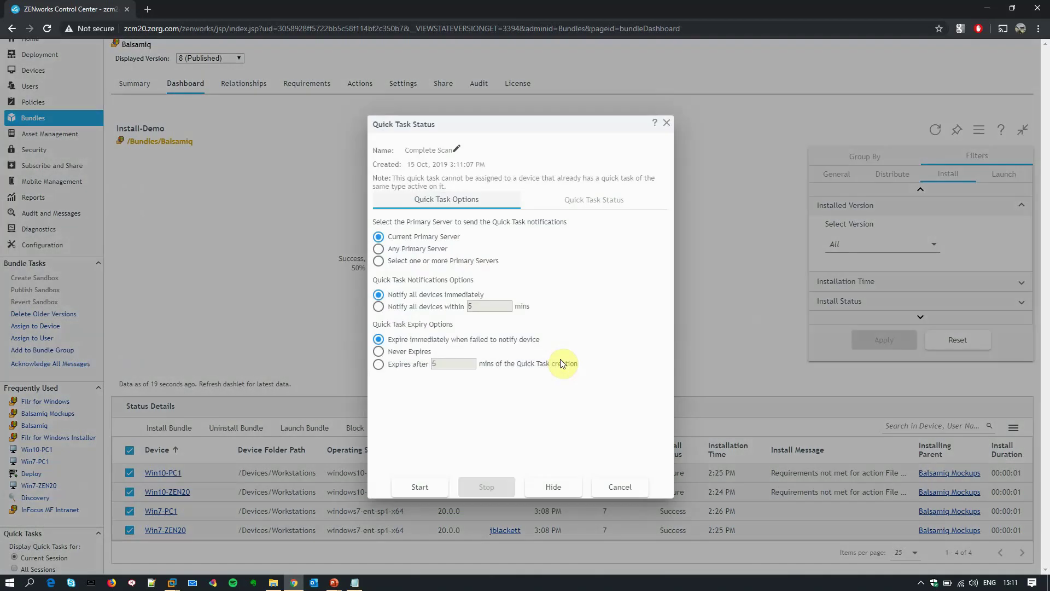
click(427, 490)
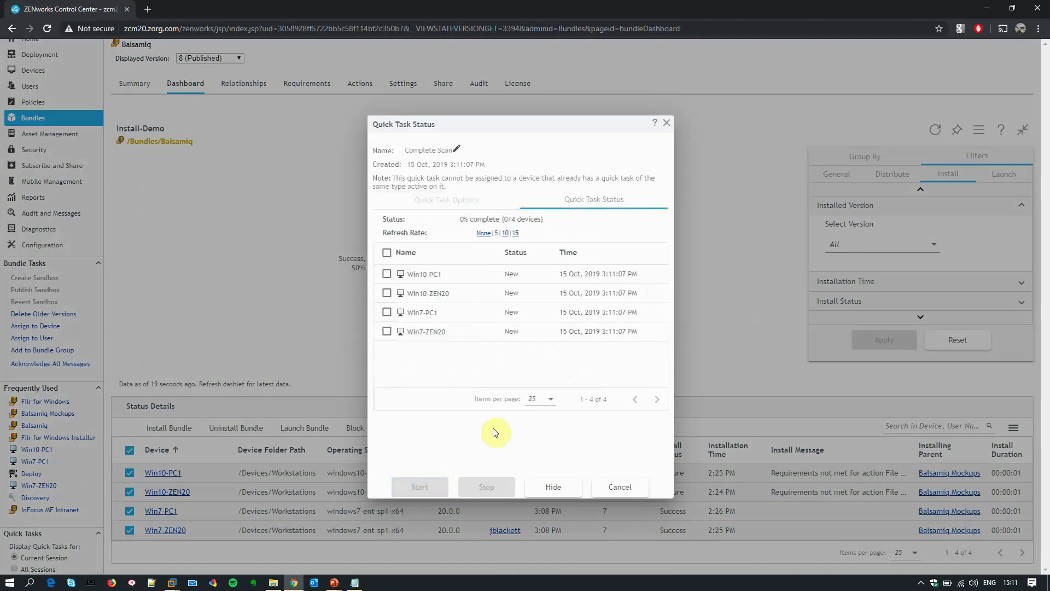
click(553, 487)
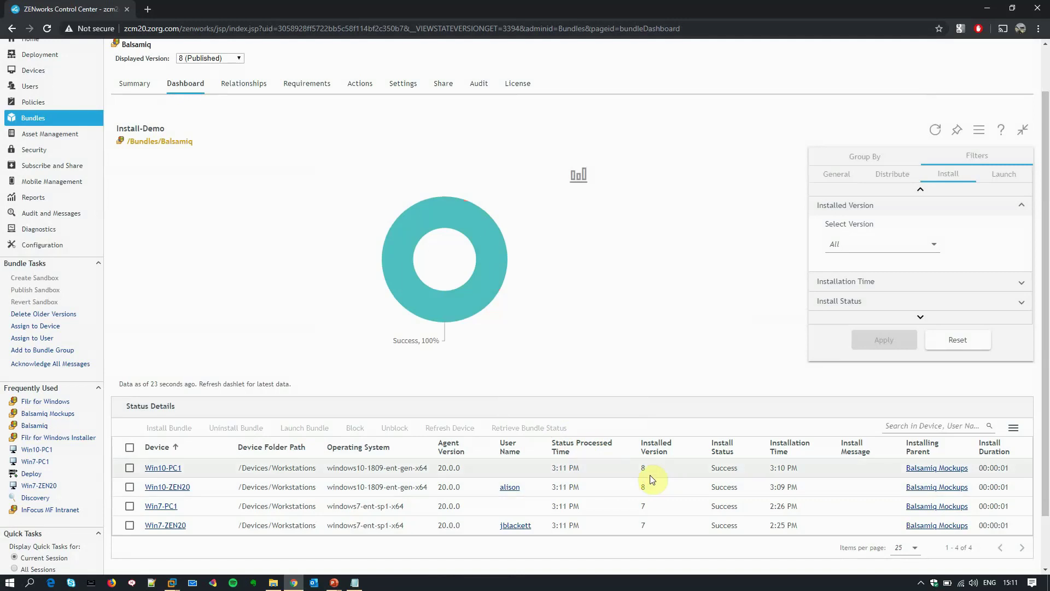
Open Balsamiq Mockups from the Frequently Used list.
click(67, 416)
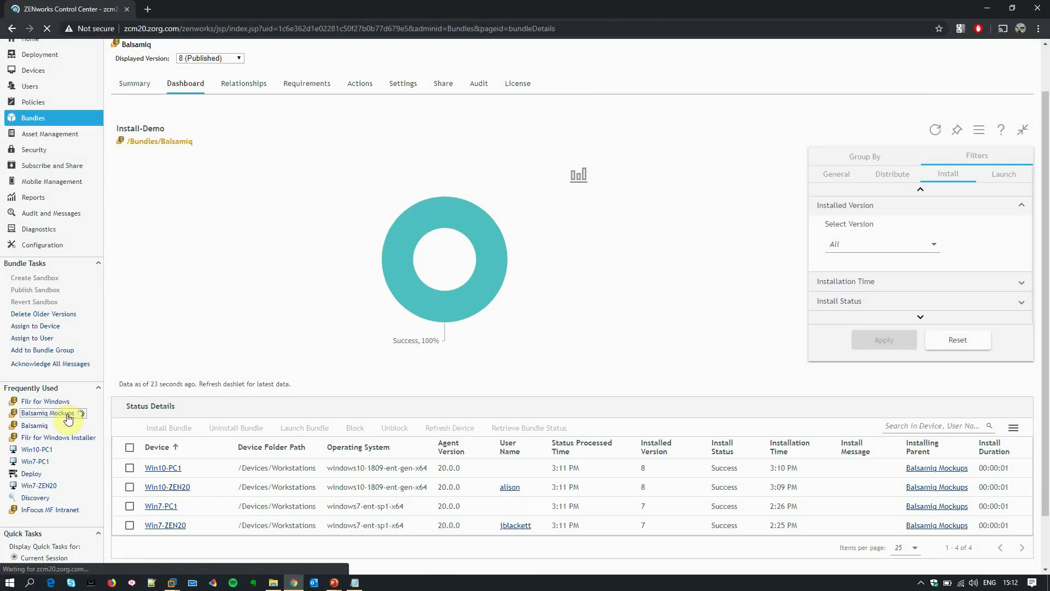